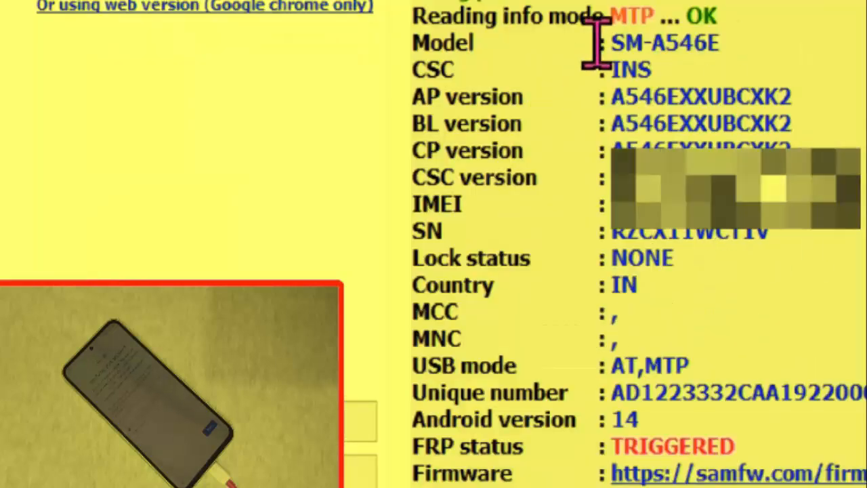
# Examine the connected phone's model, CSC, AP version and Android version in the device information log
pyautogui.moveTo(635, 155); pyautogui.dragTo(660, 151)
pyautogui.click(821, 54)
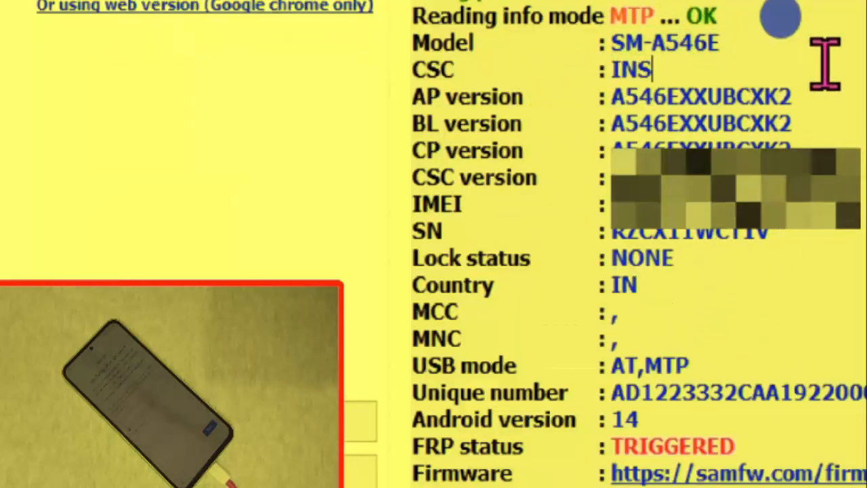
pyautogui.moveTo(600, 98); pyautogui.dragTo(796, 108)
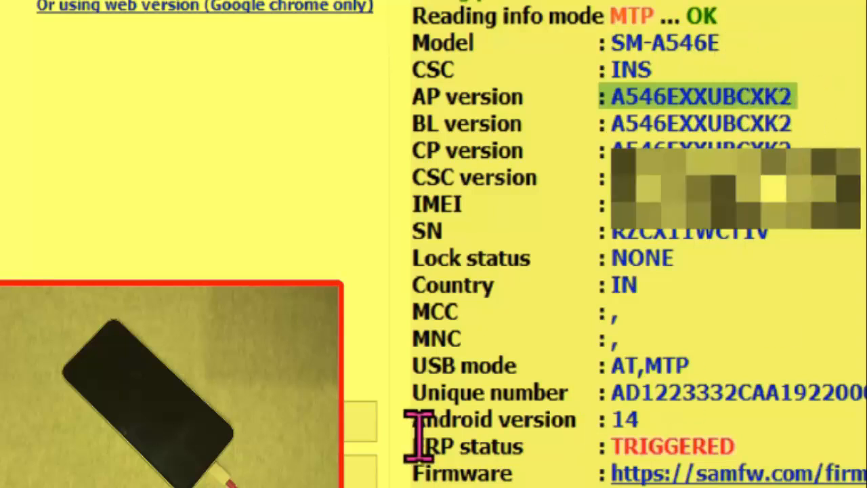
pyautogui.moveTo(412, 418); pyautogui.dragTo(652, 417)
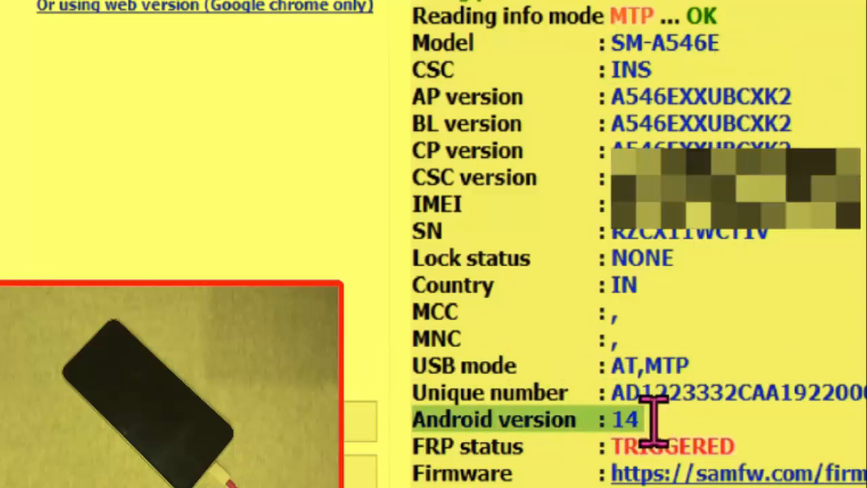
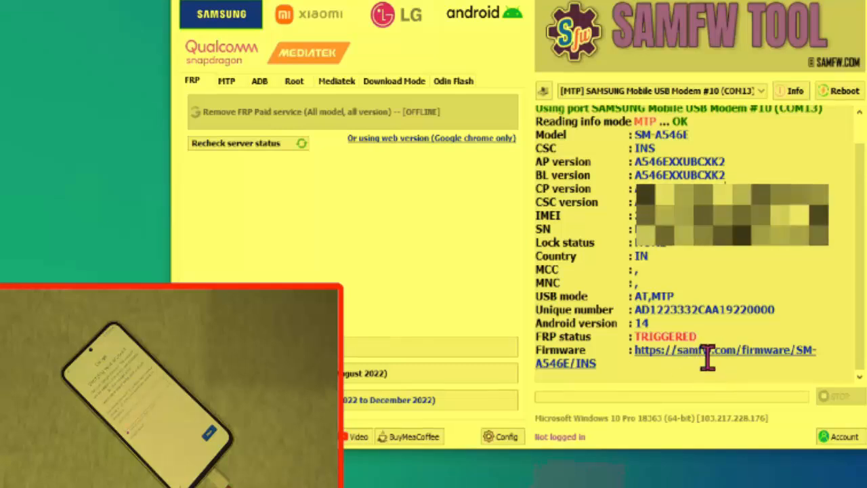
# Open the SamFw firmware page linked in the device information and go to the SM-A546E firmware list for INS
pyautogui.click(704, 351)
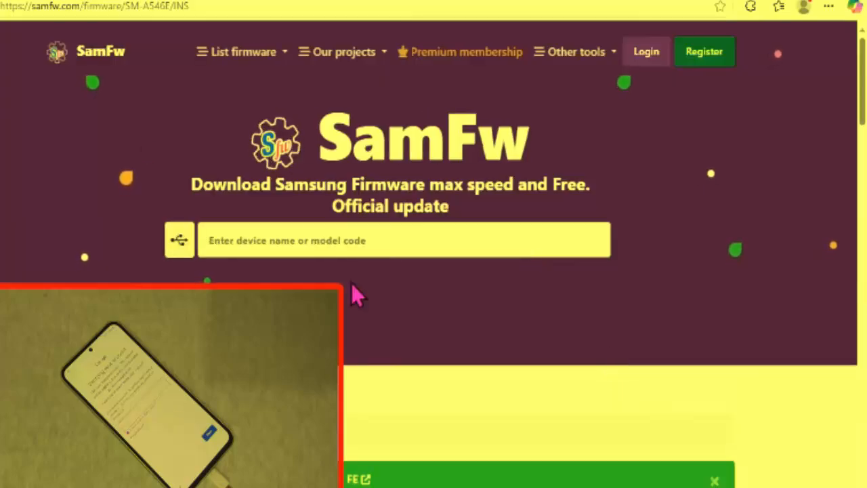
pyautogui.scroll(-4, 366, 278)
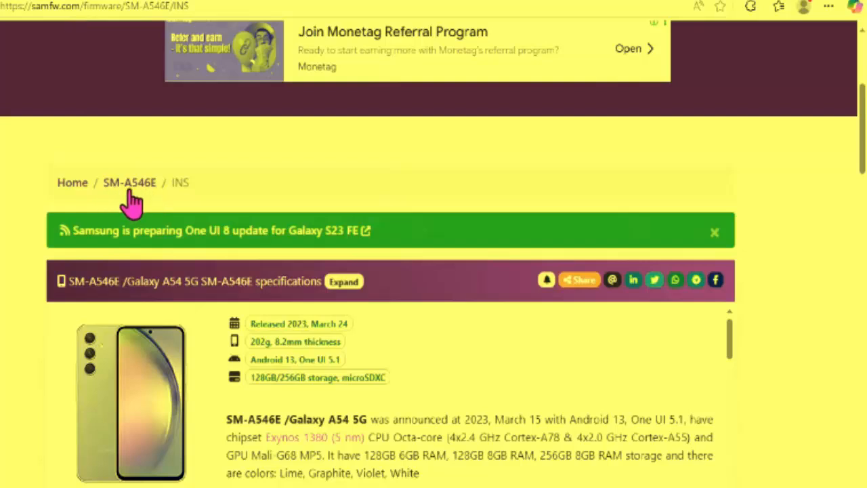
pyautogui.scroll(-2, 413, 220)
pyautogui.scroll(-5, 512, 232)
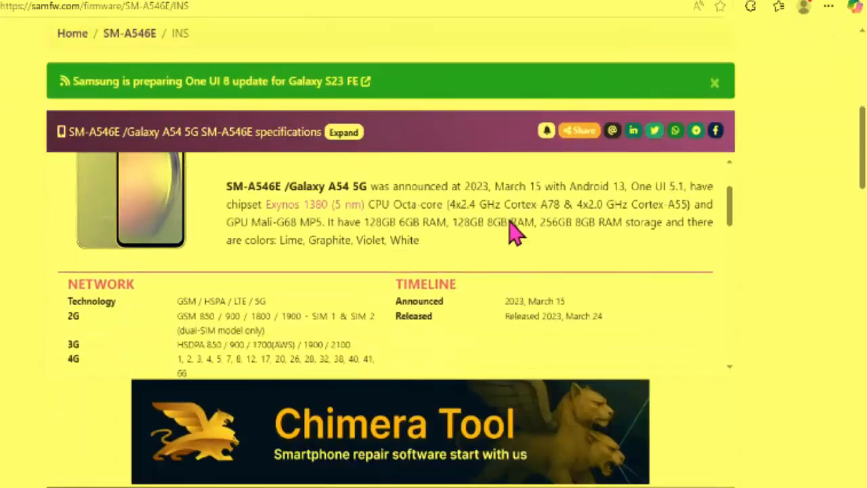
pyautogui.scroll(-8, 776, 250)
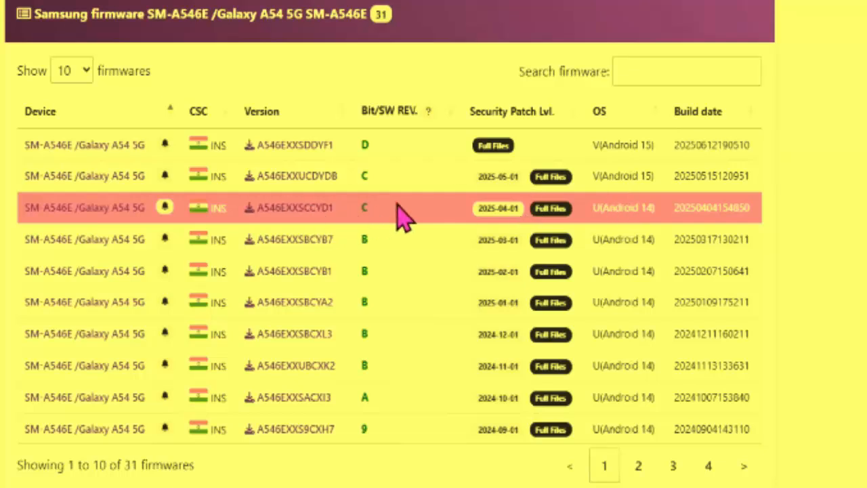
# Open the A546EXXSDDYF1 Android 15 firmware entry and go to its download server options
pyautogui.click(294, 151)
pyautogui.scroll(-10, 518, 287)
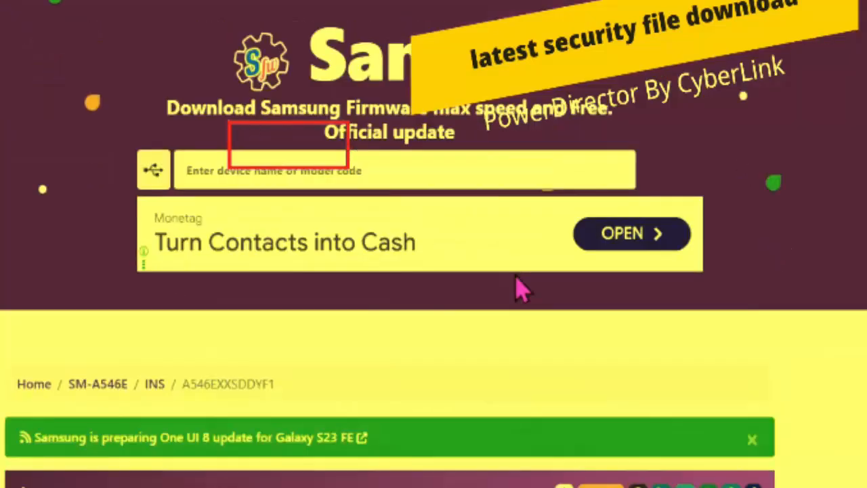
pyautogui.scroll(-4, 554, 281)
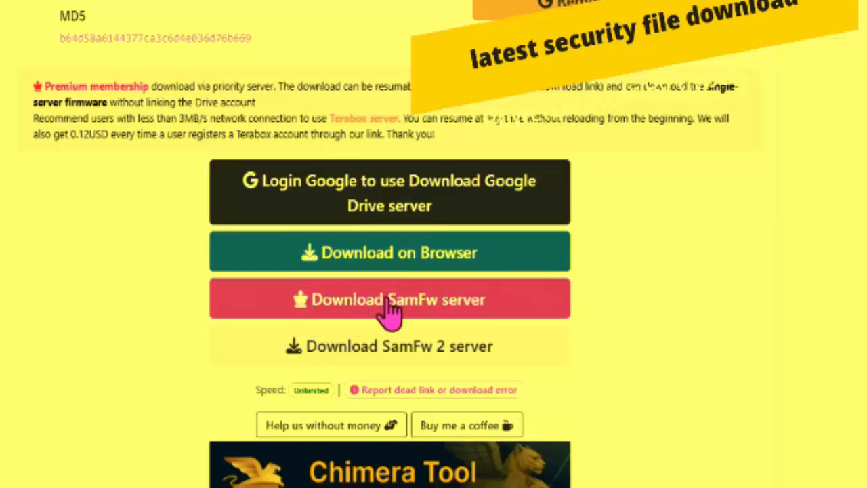
# Show the browser's downloads list and open the Downloads folder containing the SM-A546E firmware archive
pyautogui.click(861, 2)
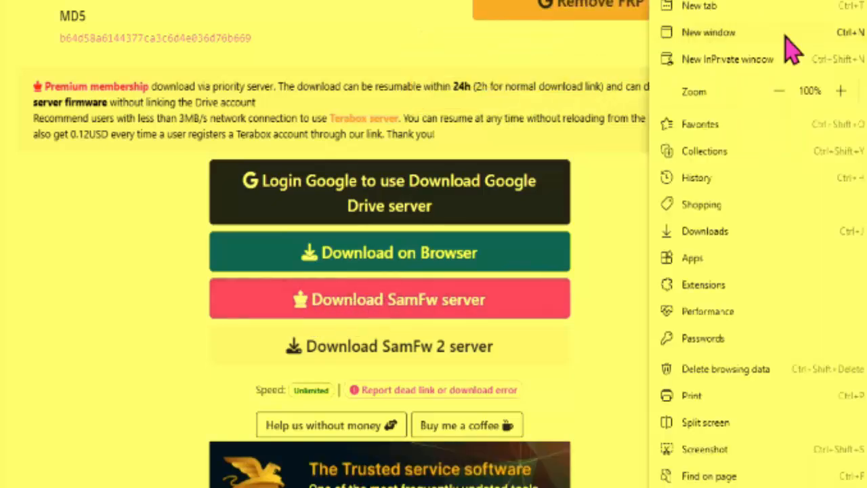
pyautogui.click(701, 233)
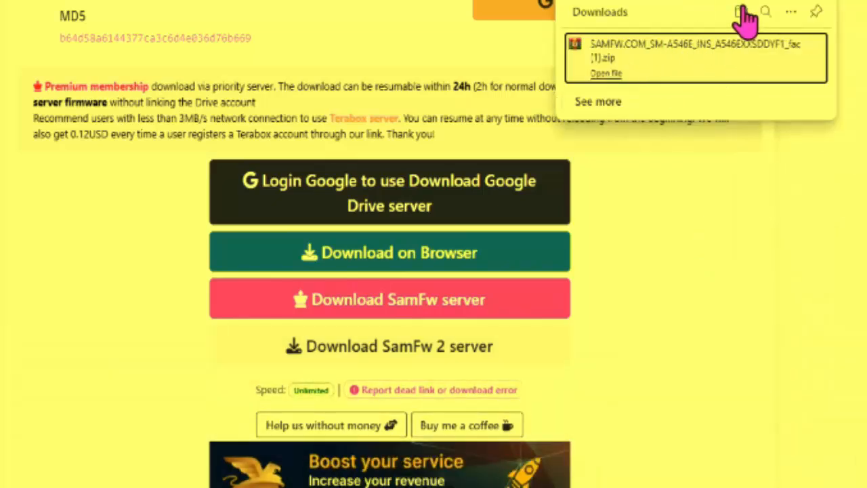
pyautogui.click(742, 10)
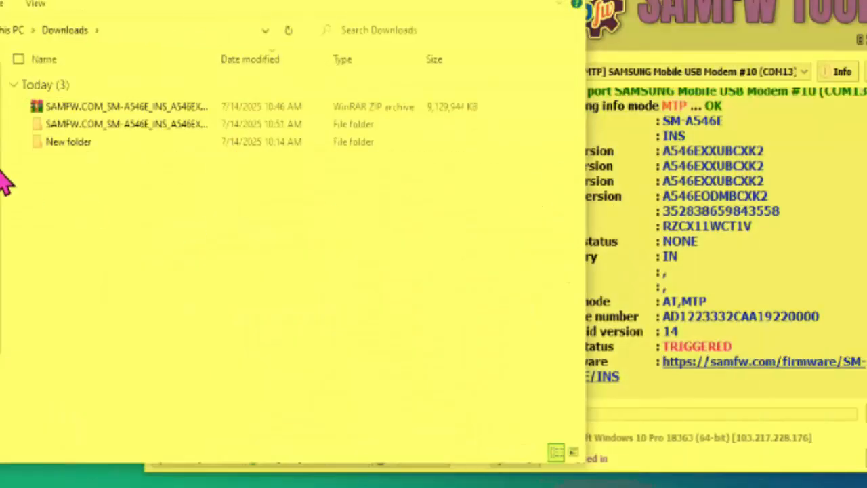
pyautogui.click(71, 106)
pyautogui.rightClick(124, 116)
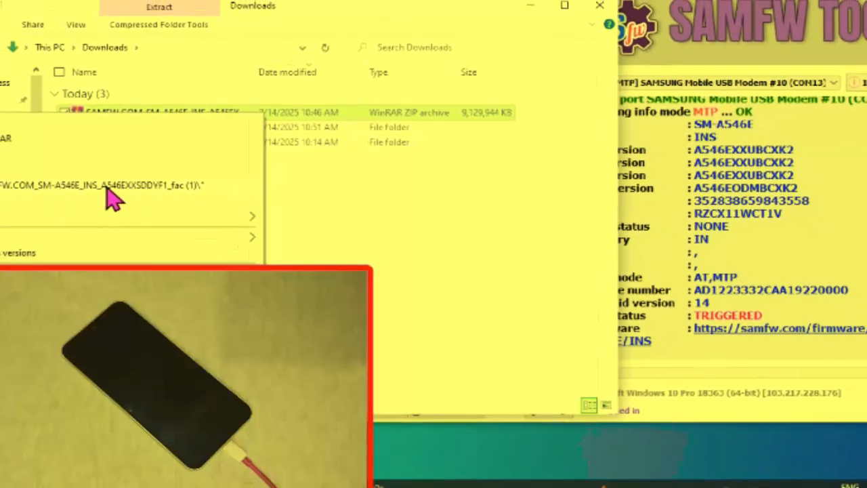
pyautogui.click(432, 224)
# Open the extracted SM-A546E firmware folder and review its AP, BL, CP, CSC and HOME_CSC files
pyautogui.click(174, 128)
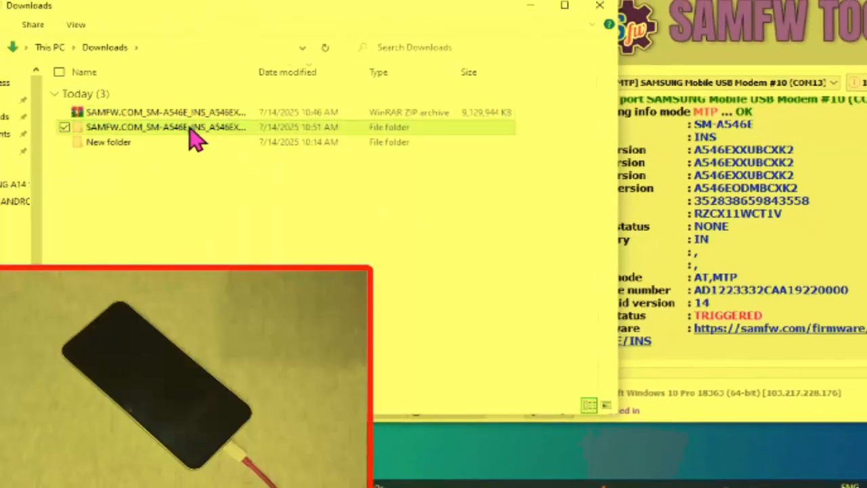
pyautogui.doubleClick(189, 130)
pyautogui.moveTo(115, 226); pyautogui.dragTo(196, 111)
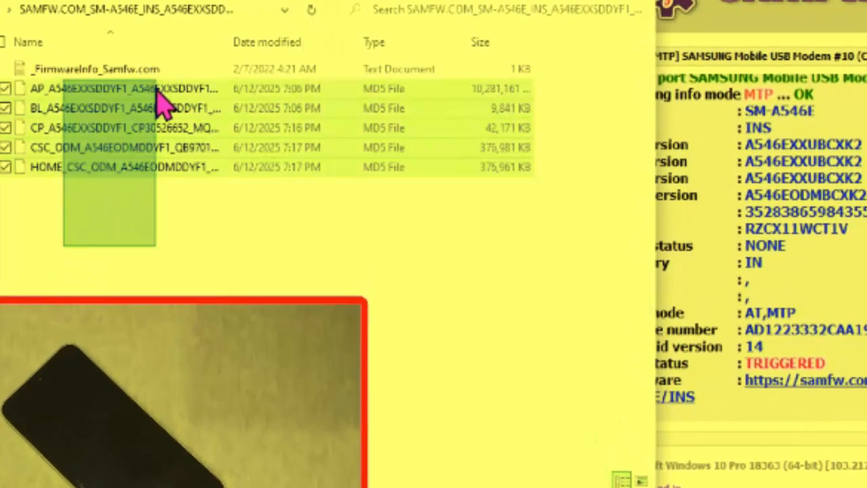
pyautogui.moveTo(65, 261); pyautogui.dragTo(172, 81)
pyautogui.moveTo(111, 237); pyautogui.dragTo(251, 46)
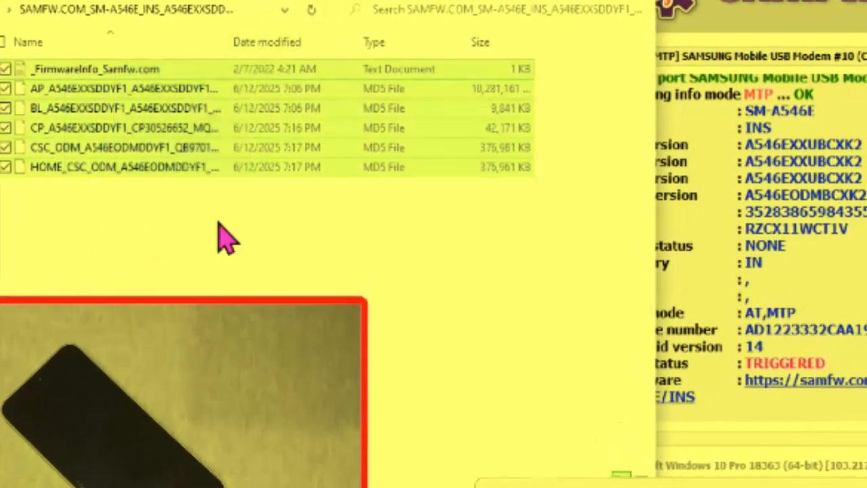
pyautogui.click(218, 237)
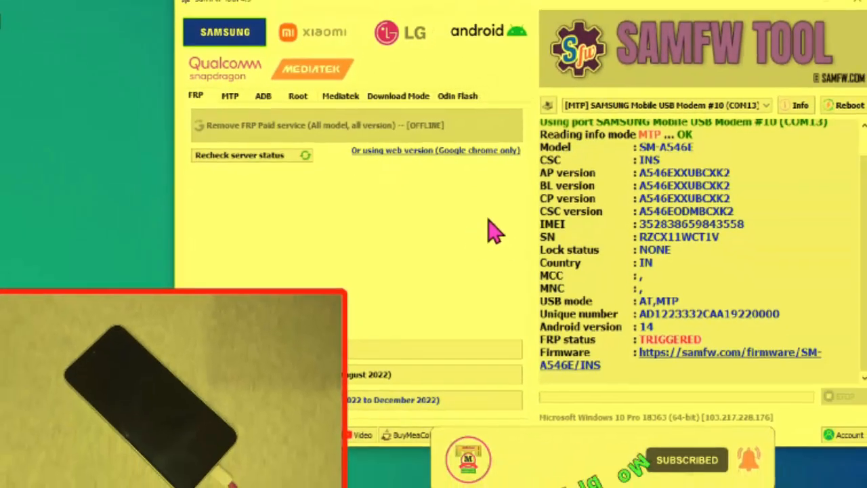
# In SamFw Tool's Odin Flash section, enable BL and load the BL_A546EXXSDDYF1 file from the extracted firmware folder in Downloads
pyautogui.click(455, 96)
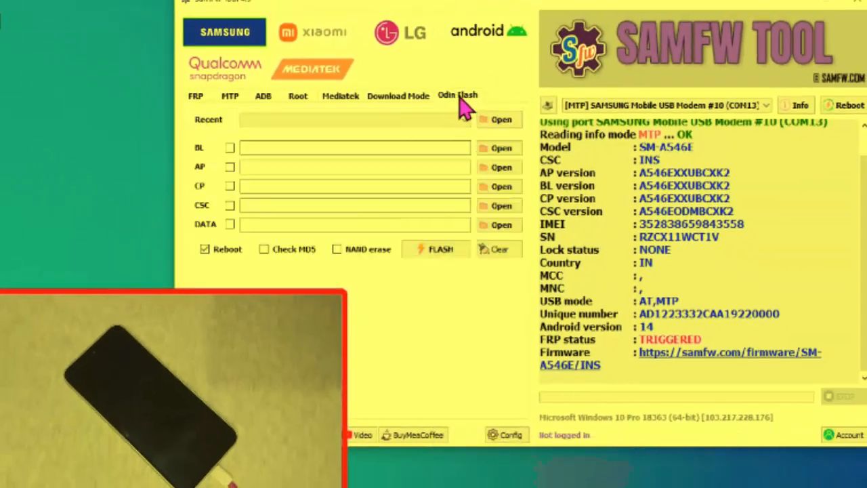
pyautogui.click(230, 147)
pyautogui.click(498, 150)
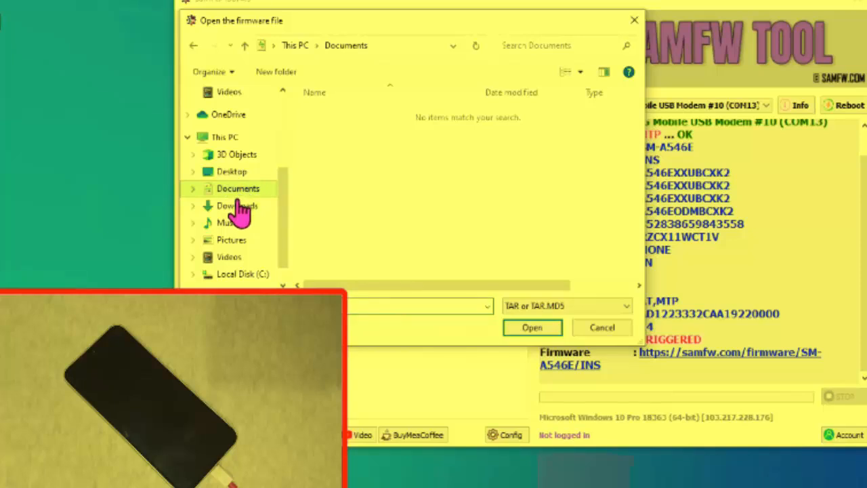
pyautogui.click(237, 206)
pyautogui.doubleClick(416, 135)
pyautogui.moveTo(332, 30); pyautogui.dragTo(426, 56)
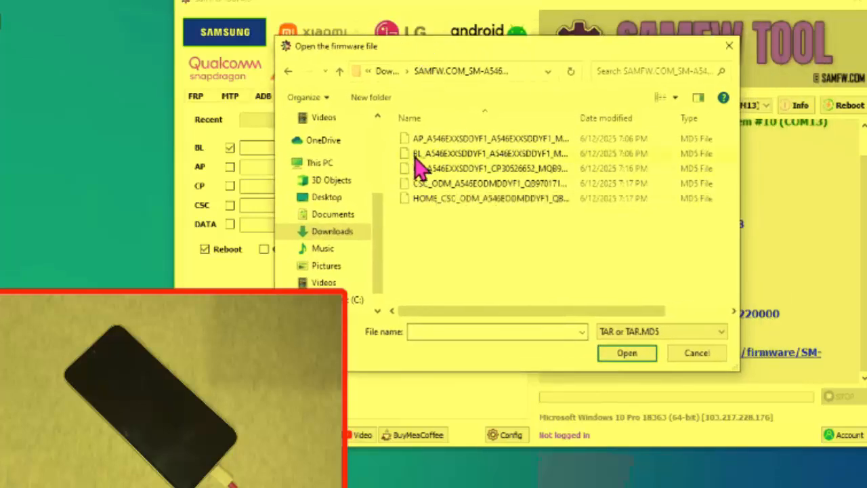
pyautogui.click(427, 154)
pyautogui.click(625, 350)
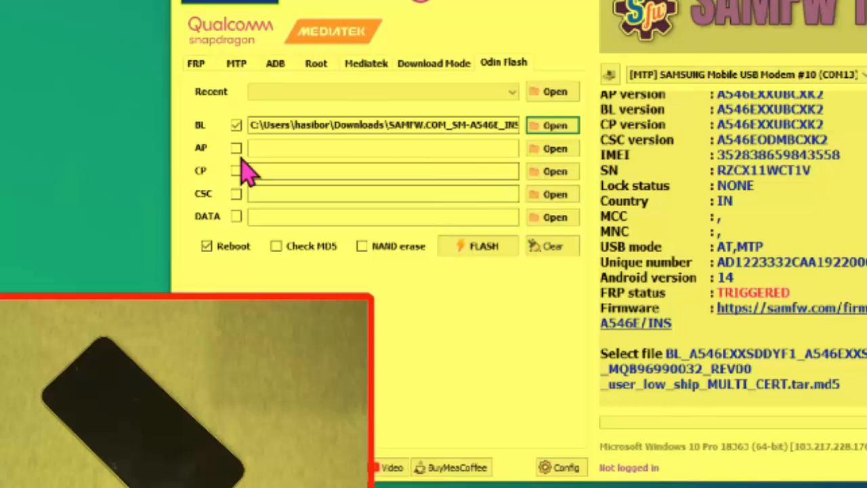
# Enable the AP slot and load the AP_A546EXXSDDYF1 firmware file into it
pyautogui.click(234, 152)
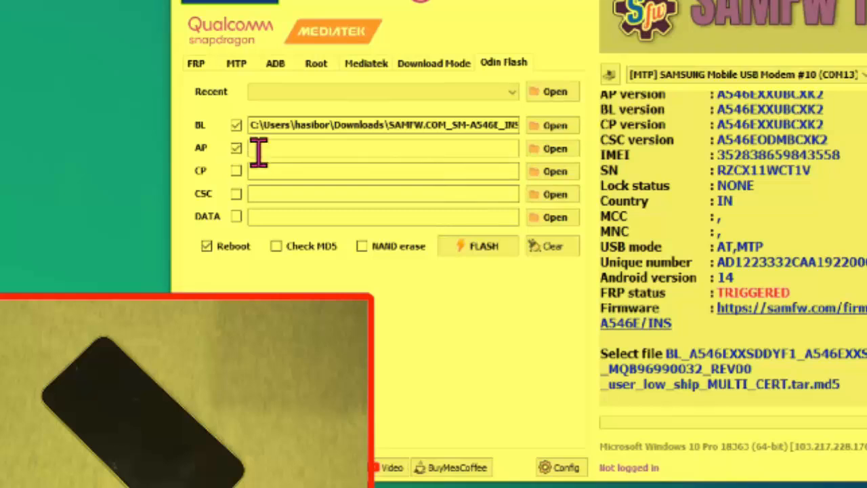
pyautogui.click(552, 153)
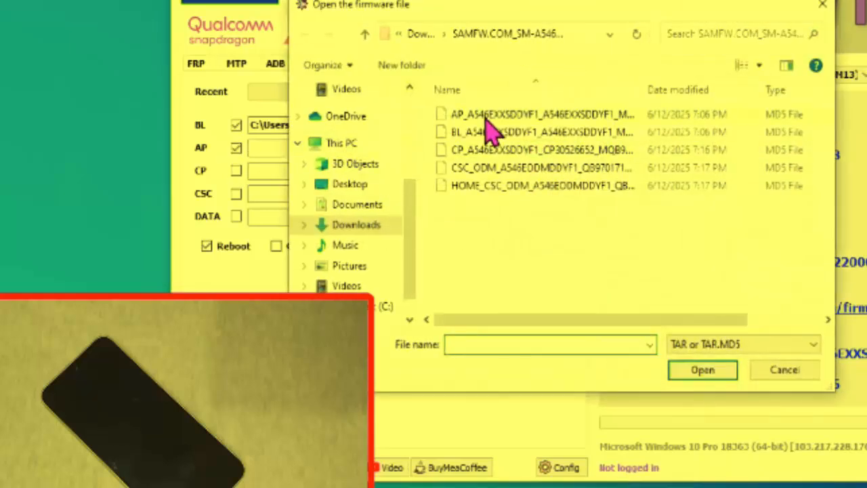
pyautogui.click(485, 115)
pyautogui.click(704, 371)
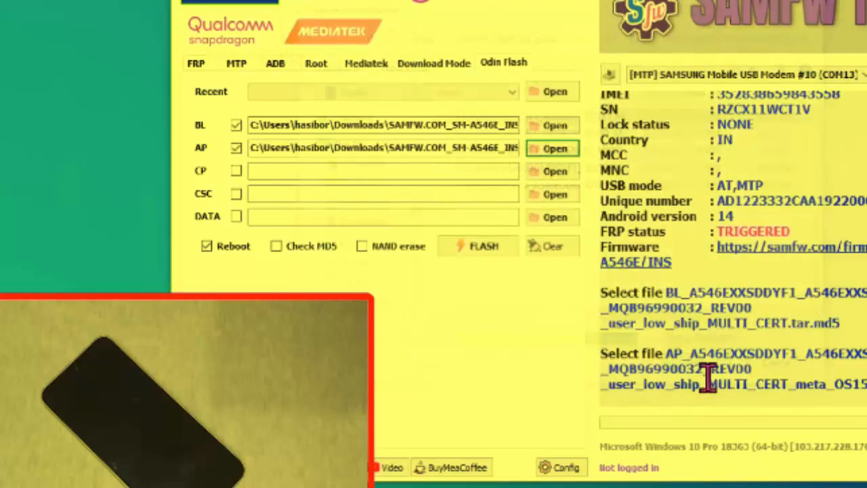
# Enable the CP slot and load the CP_A546EXXSDDYF1 firmware file into it
pyautogui.click(236, 170)
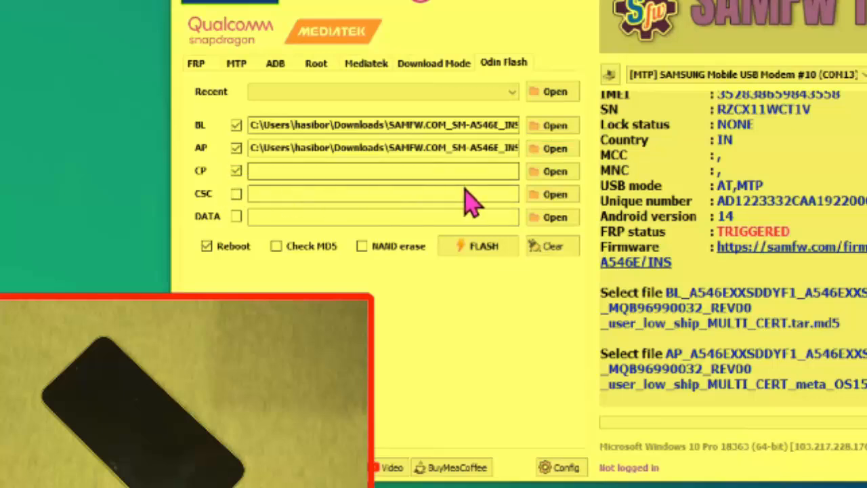
pyautogui.click(551, 172)
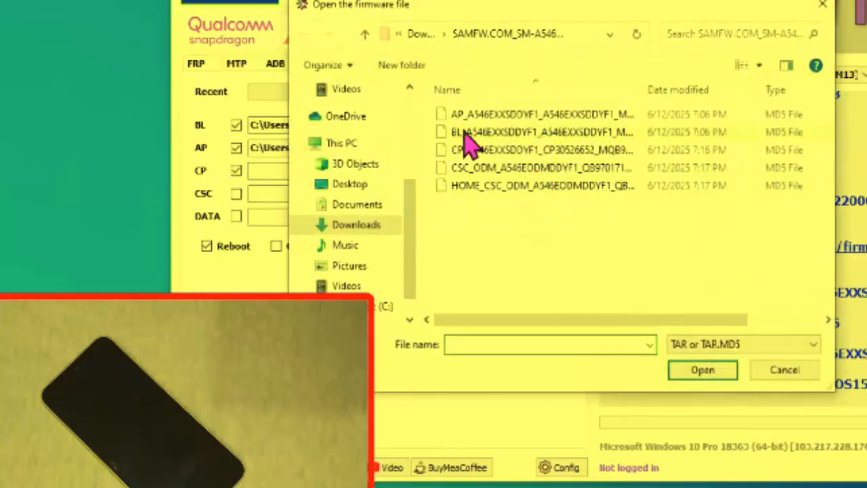
pyautogui.click(457, 152)
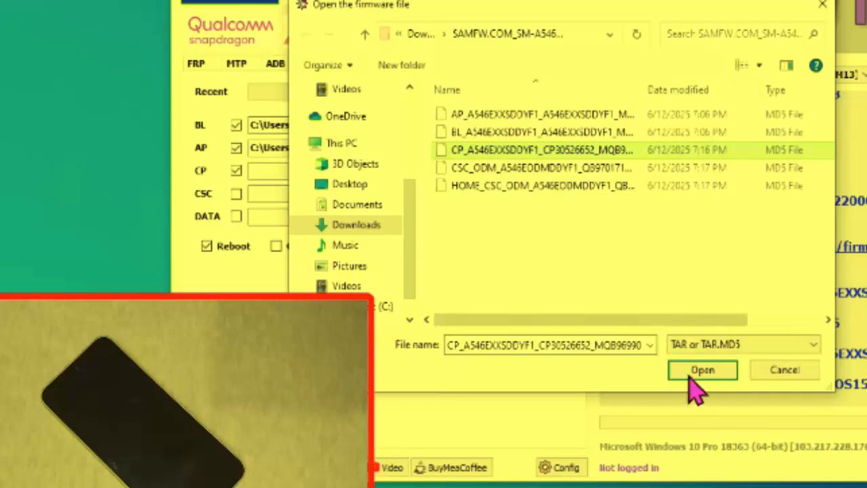
pyautogui.click(685, 374)
# Enable CSC with the CSC_ODM_A546EODMDDYF1 file and start flashing the selected firmware files to the phone
pyautogui.click(236, 194)
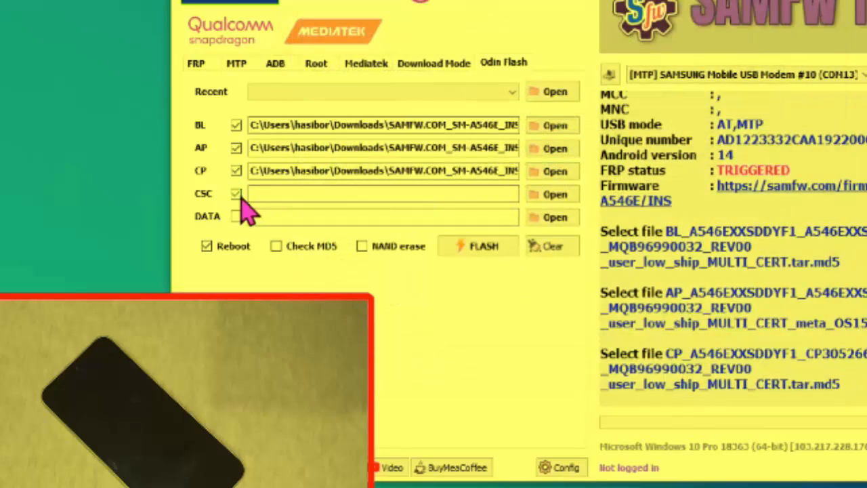
pyautogui.click(553, 194)
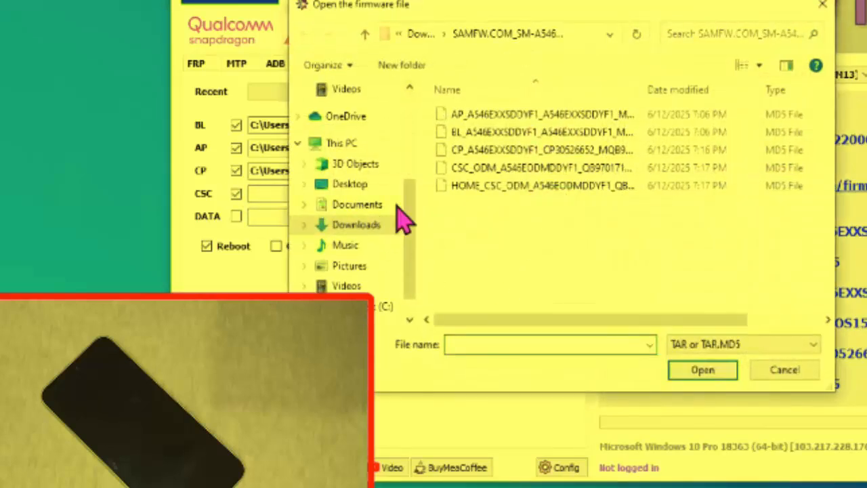
pyautogui.click(473, 168)
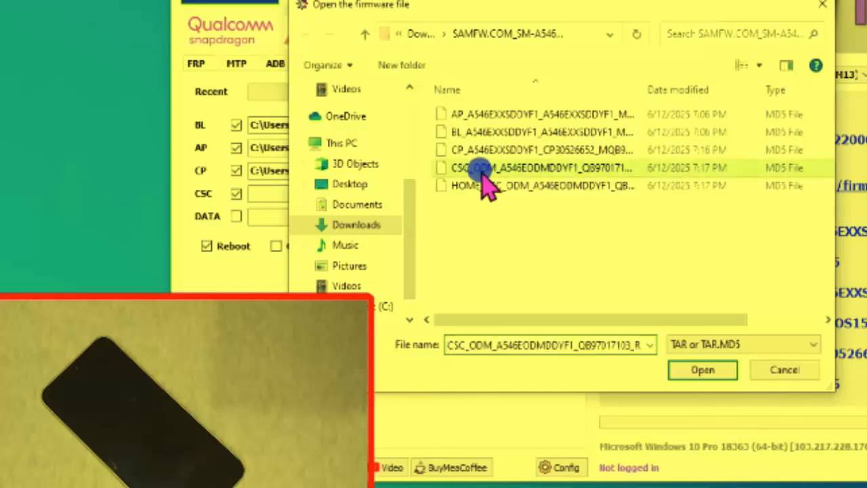
pyautogui.click(720, 369)
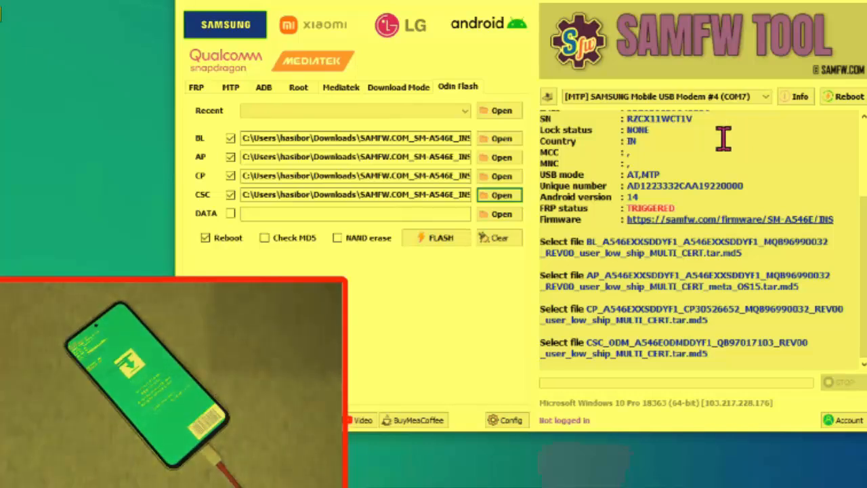
pyautogui.click(437, 239)
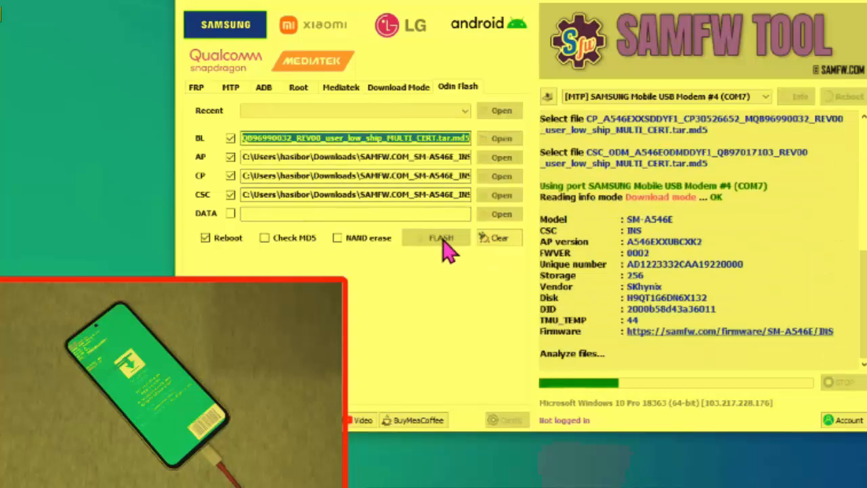